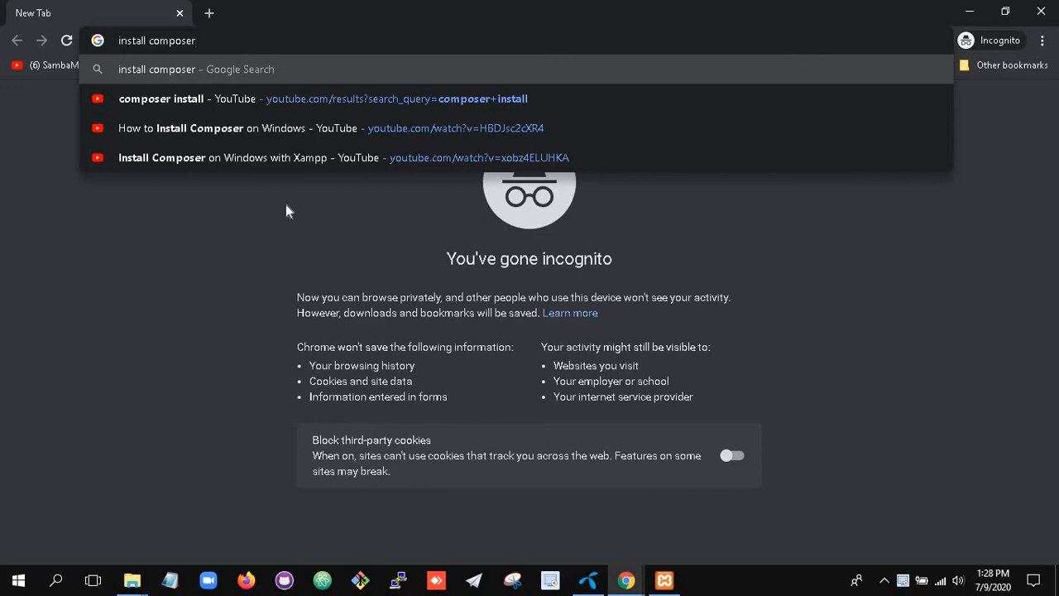
# Search Google for 'install composer' and open the getcomposer.org Composer home page result.
pyautogui.press('Return')
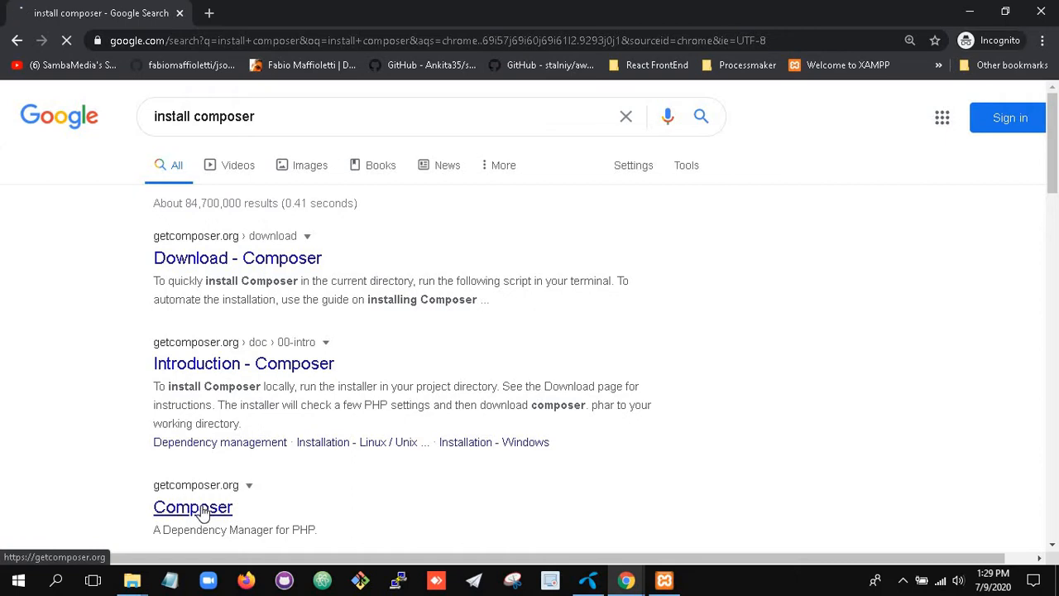
pyautogui.click(202, 510)
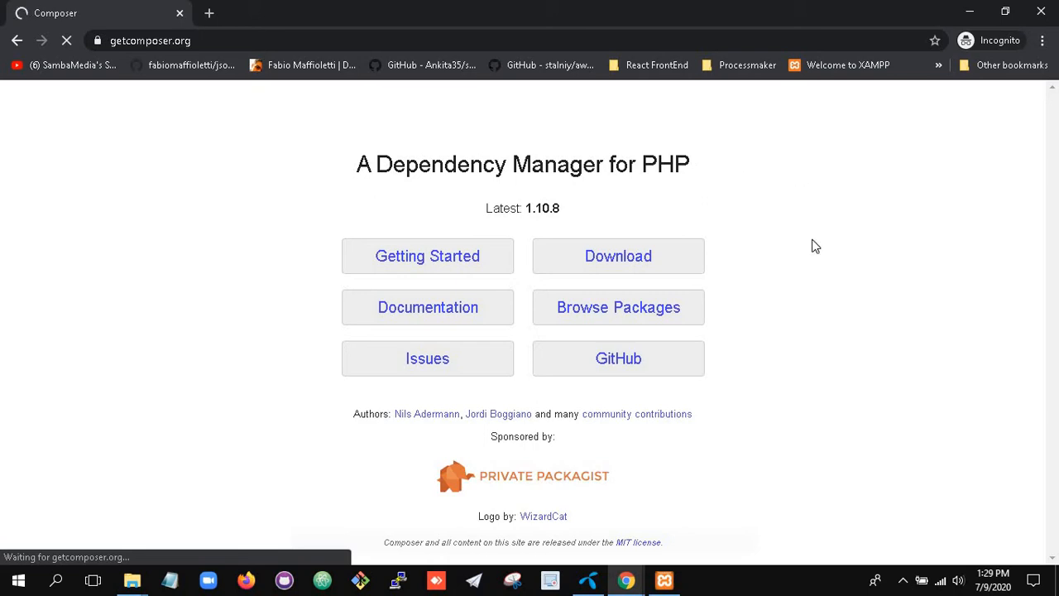
# Go to the Composer Download page and scroll to the Windows installer section.
pyautogui.click(624, 263)
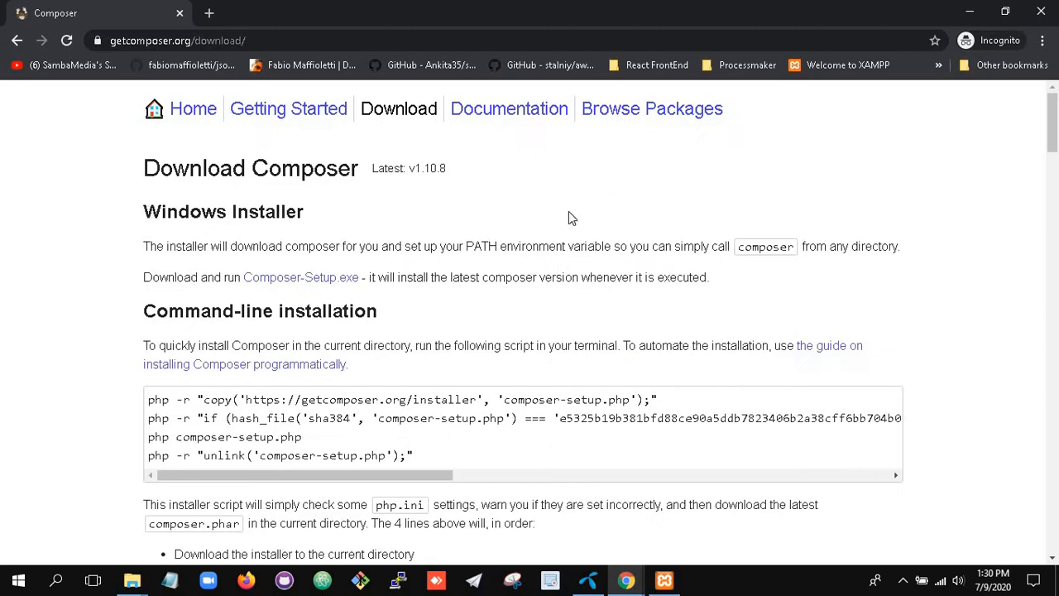
pyautogui.scroll(-10, 927, 270)
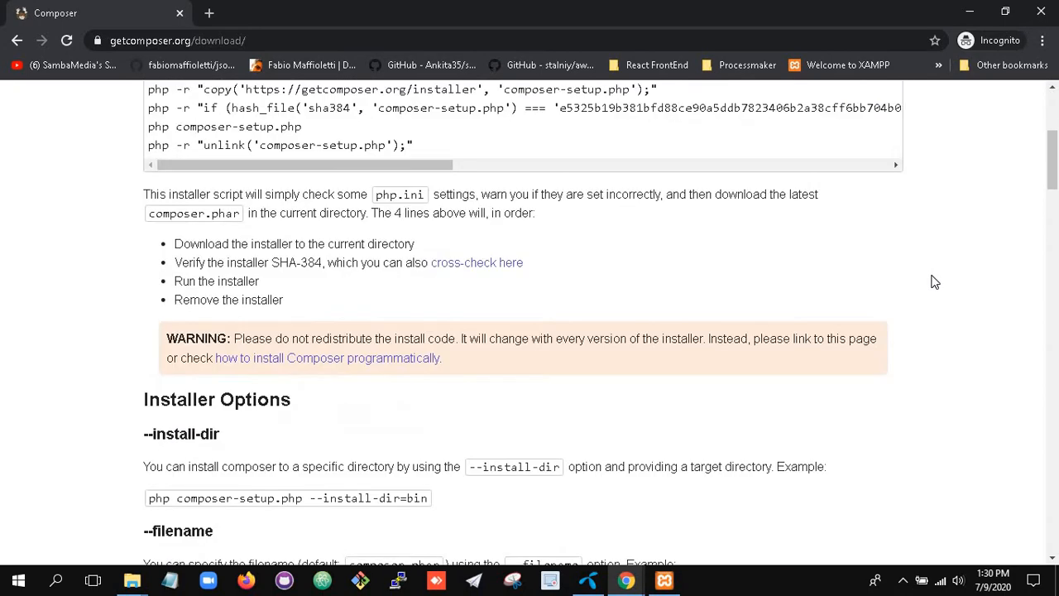
pyautogui.scroll(-20, 940, 291)
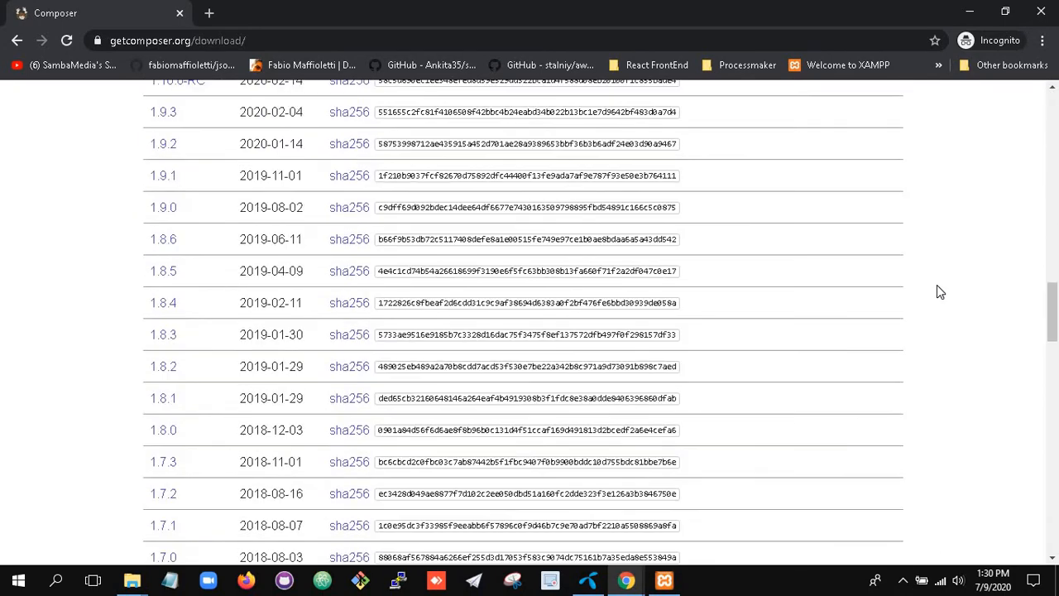
pyautogui.scroll(-10, 939, 298)
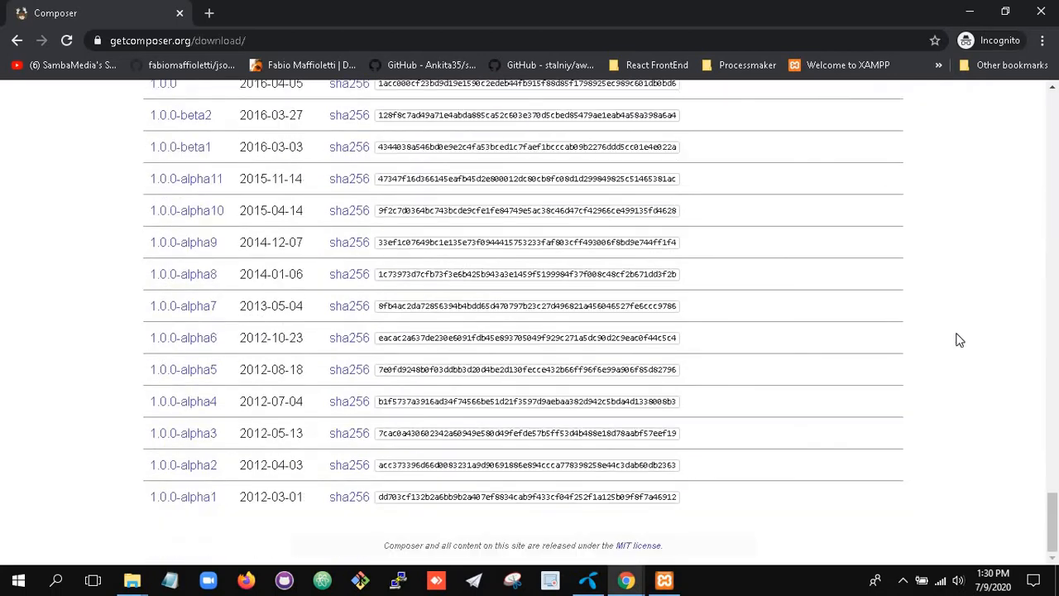
pyautogui.moveTo(1055, 534); pyautogui.dragTo(986, 177)
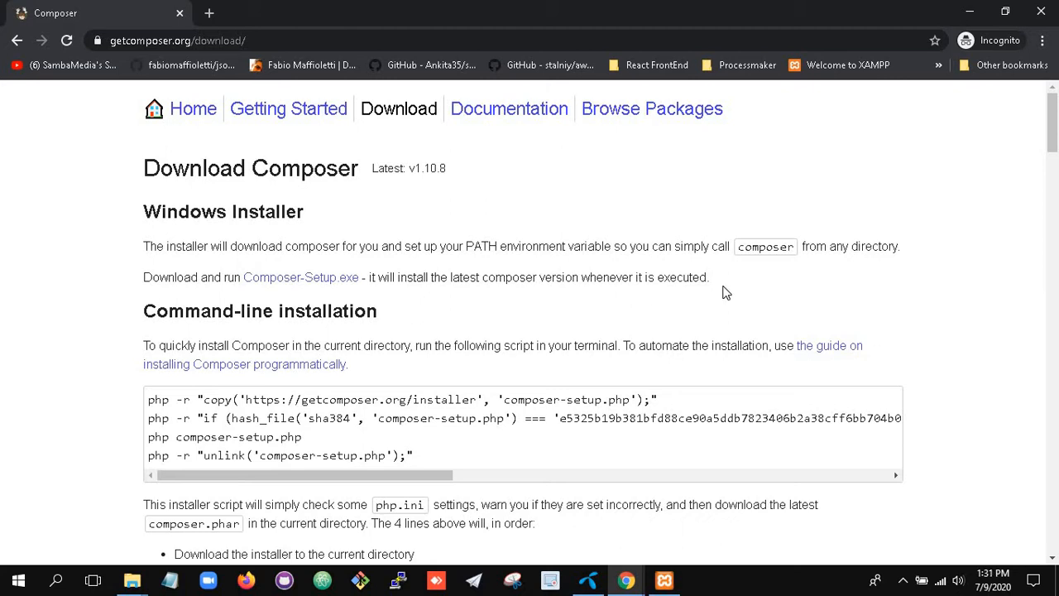
# Download and keep Composer-Setup.exe, then bring up the Downloads folder window.
pyautogui.click(288, 279)
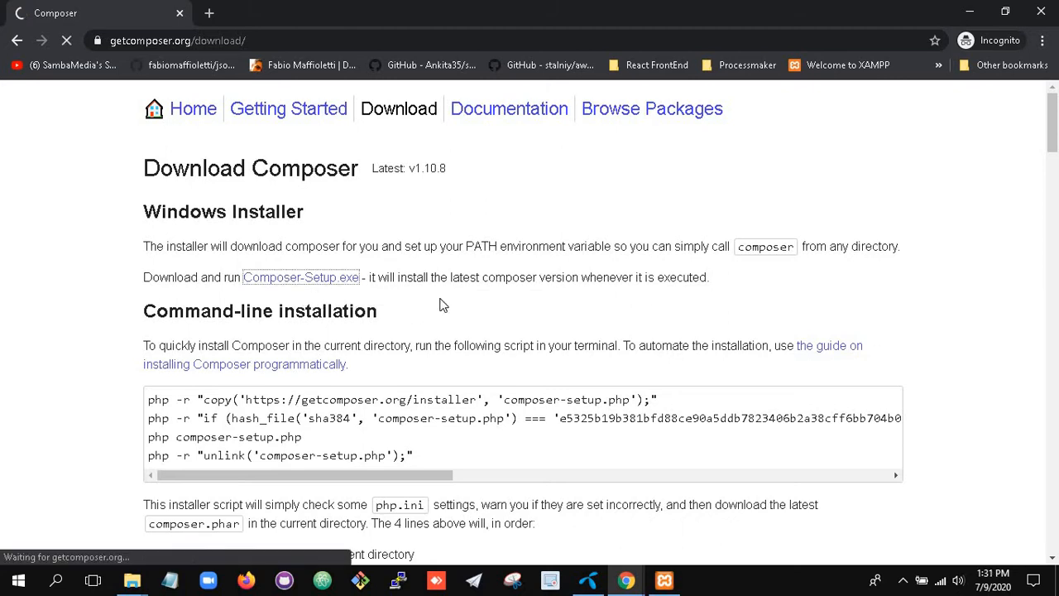
pyautogui.click(275, 546)
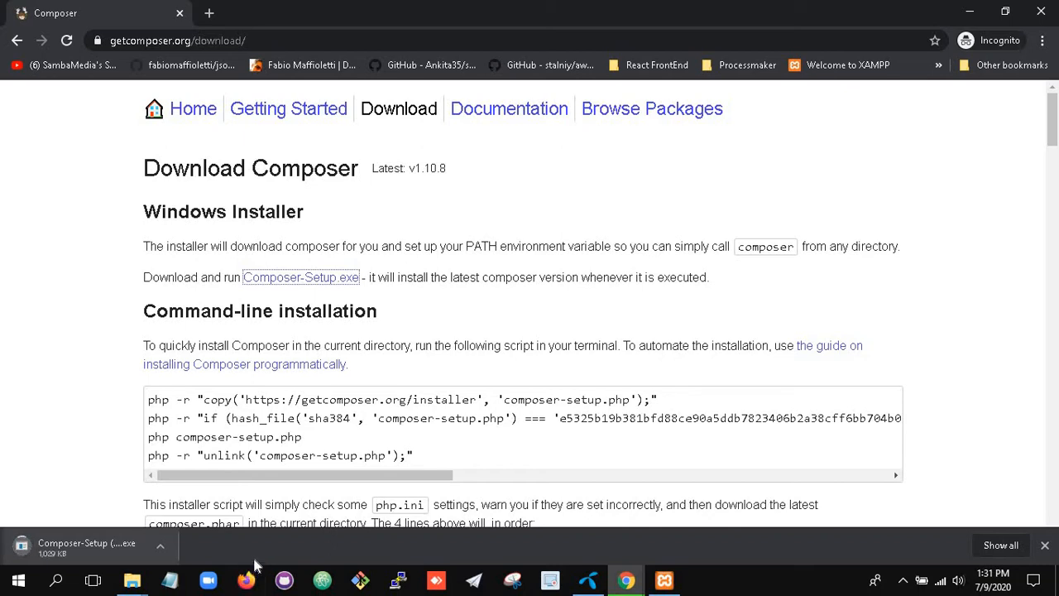
pyautogui.moveTo(132, 580)
pyautogui.click(224, 550)
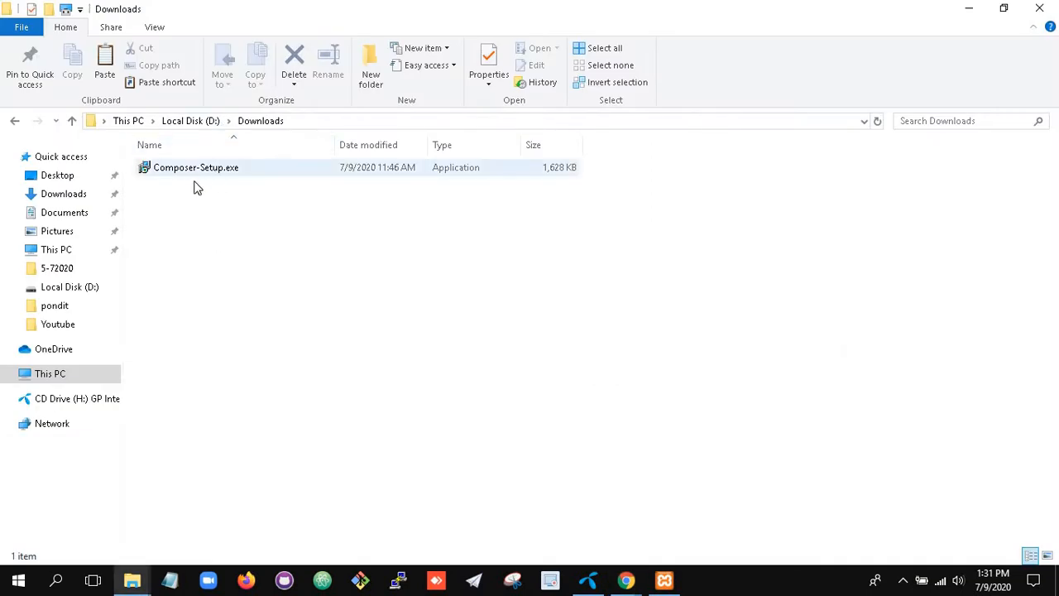
# Run Composer-Setup.exe from the Downloads folder as administrator.
pyautogui.rightClick(252, 167)
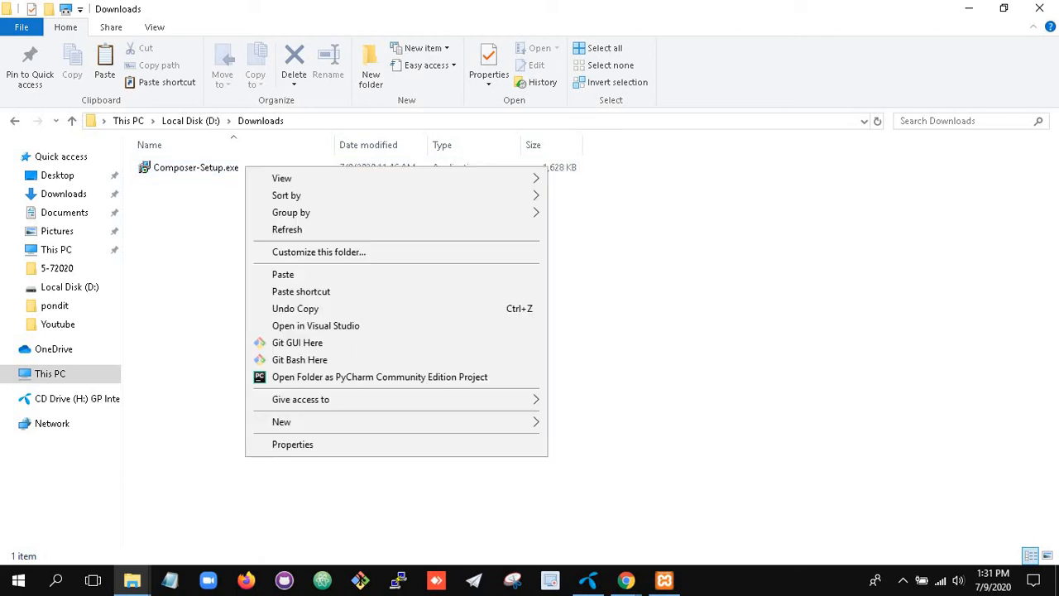
pyautogui.click(199, 197)
pyautogui.rightClick(177, 161)
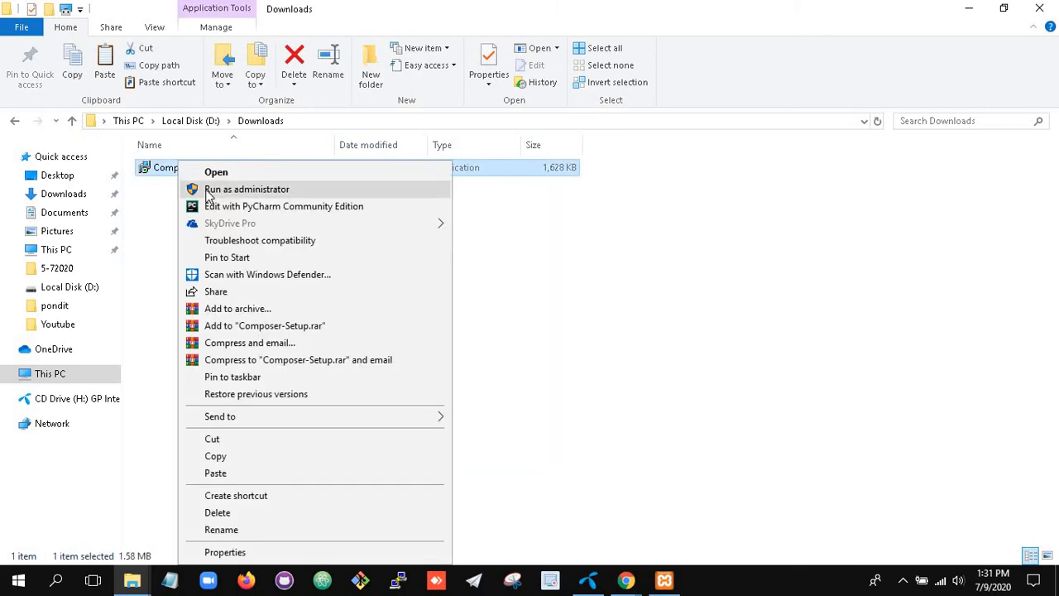
pyautogui.click(207, 191)
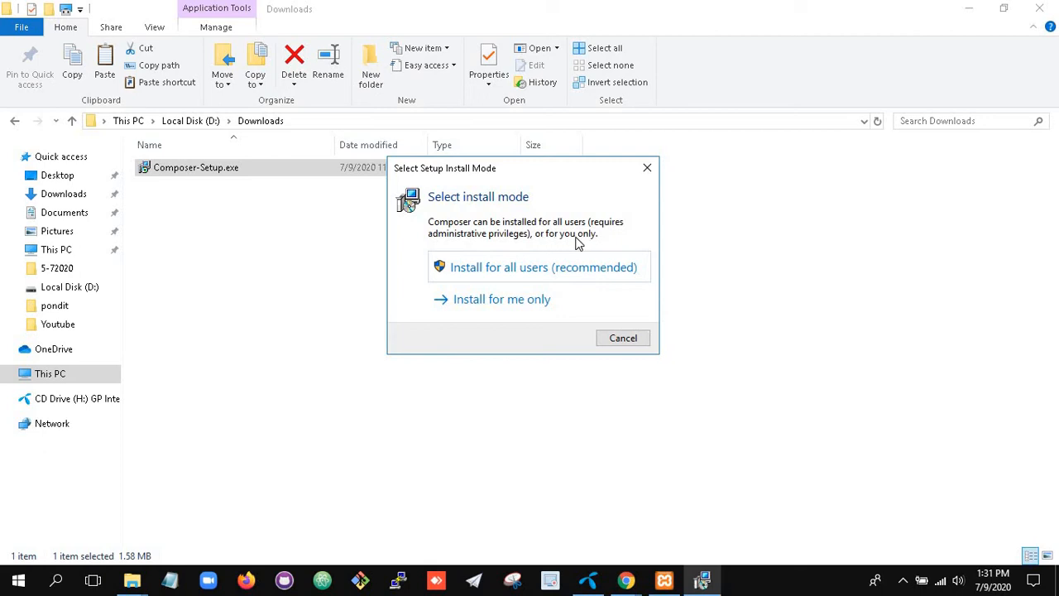
# Install for all users without developer mode, using PHP at C:\xampp\php\php.exe and no proxy.
pyautogui.click(523, 271)
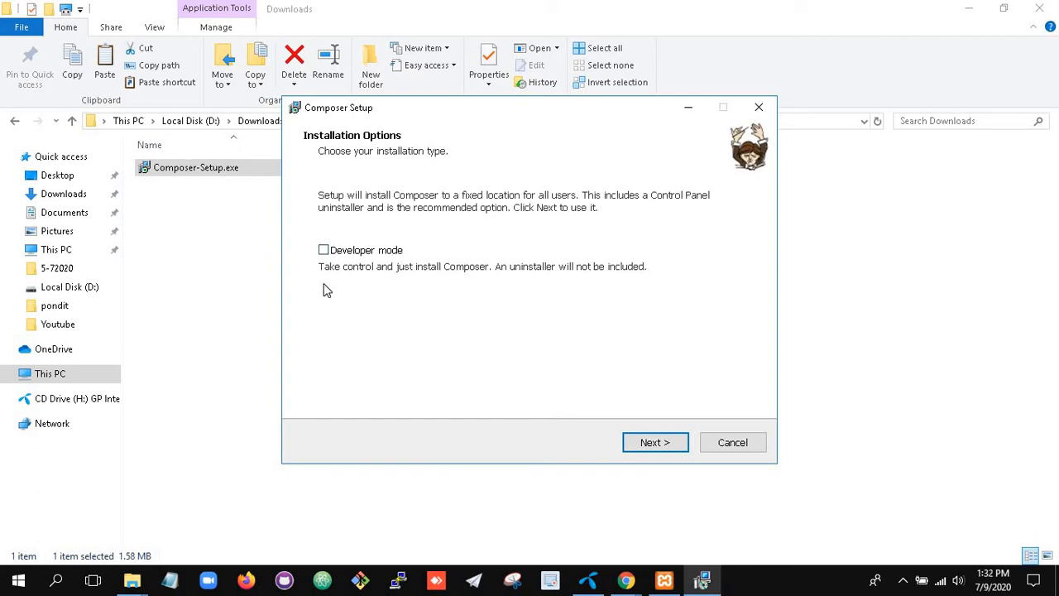
pyautogui.click(654, 442)
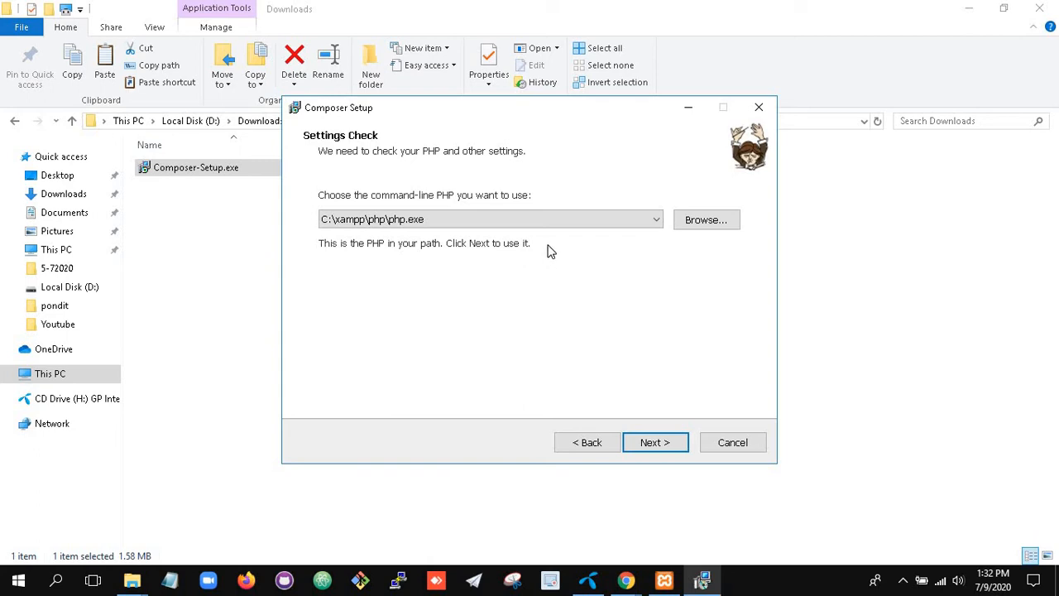
pyautogui.click(652, 444)
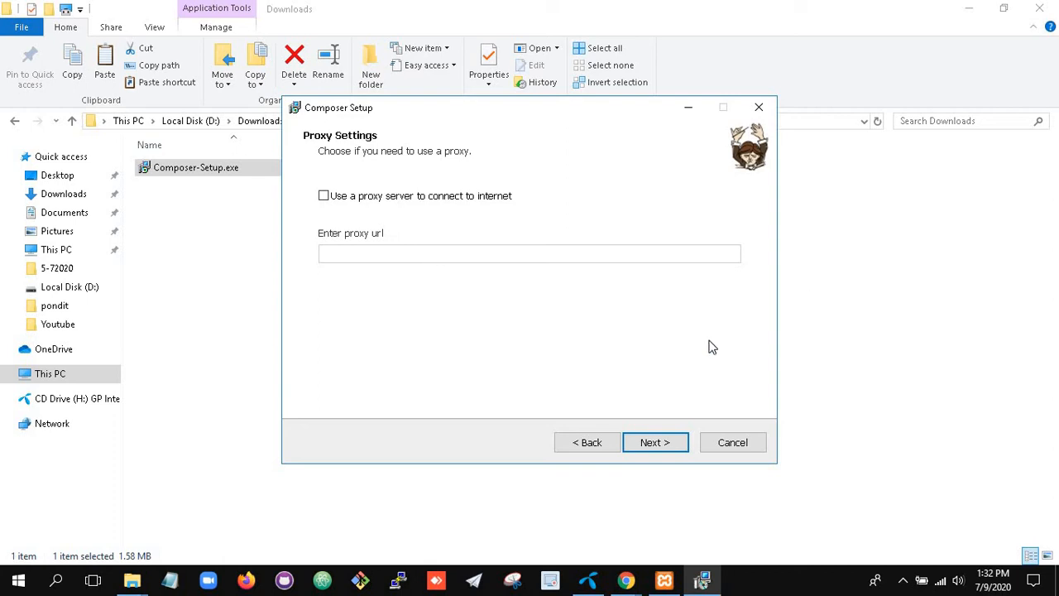
pyautogui.click(667, 442)
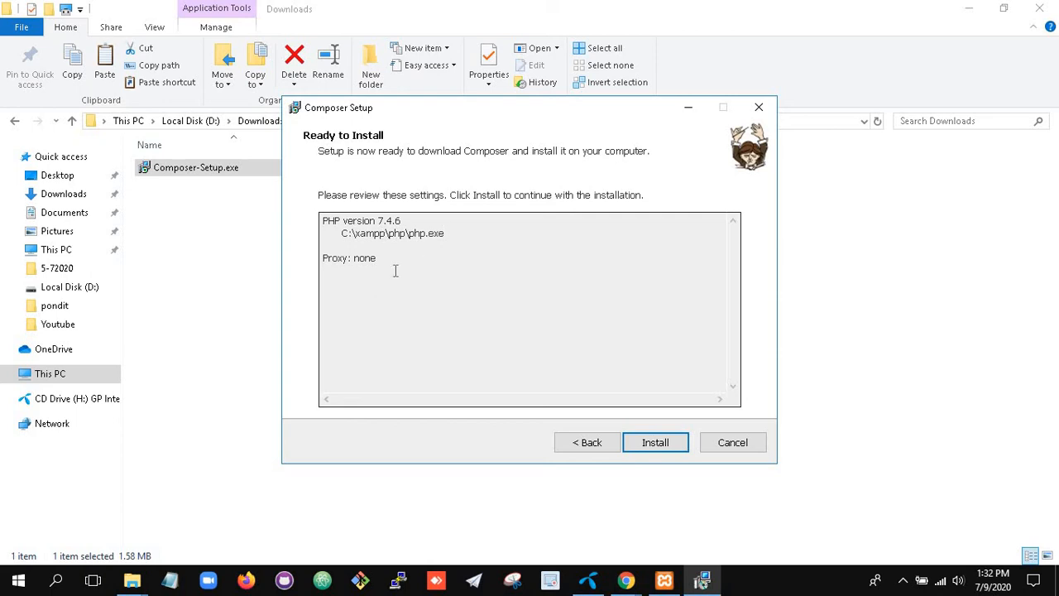
# Install Composer, acknowledge the new command window notice, and finish the wizard.
pyautogui.click(665, 441)
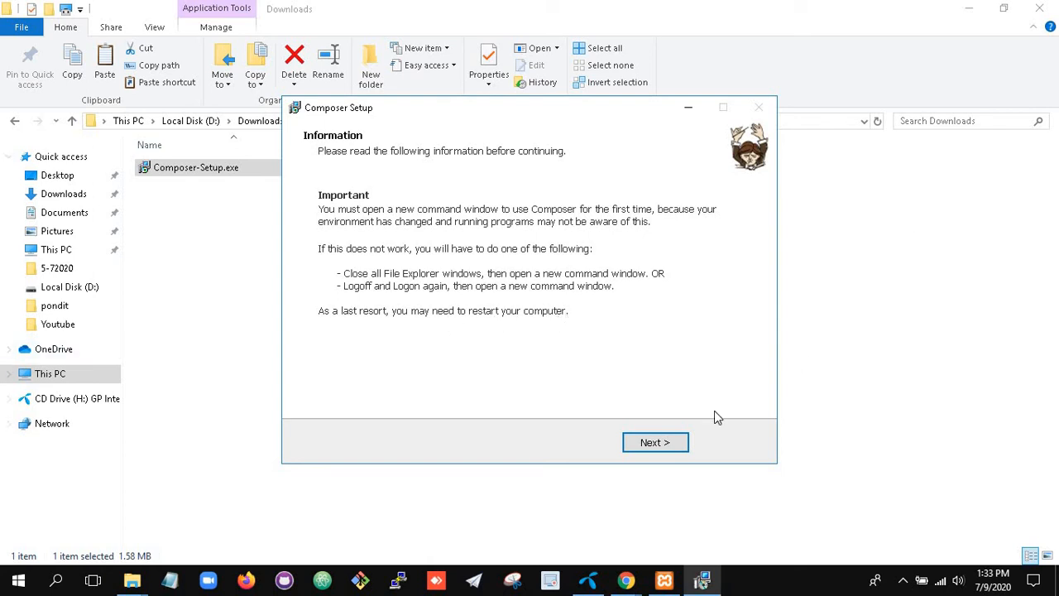
pyautogui.click(653, 442)
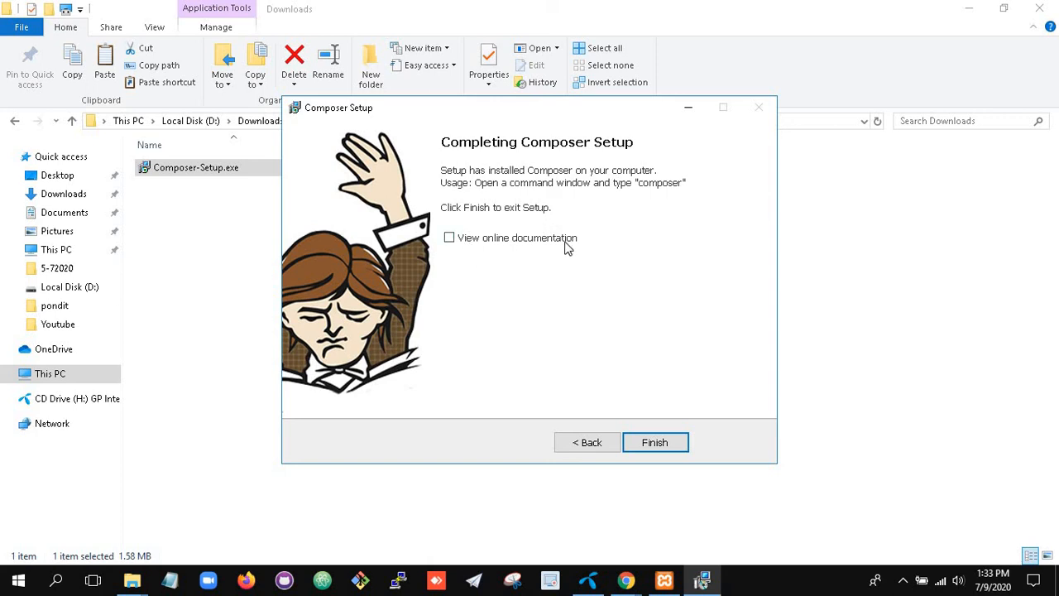
pyautogui.click(658, 443)
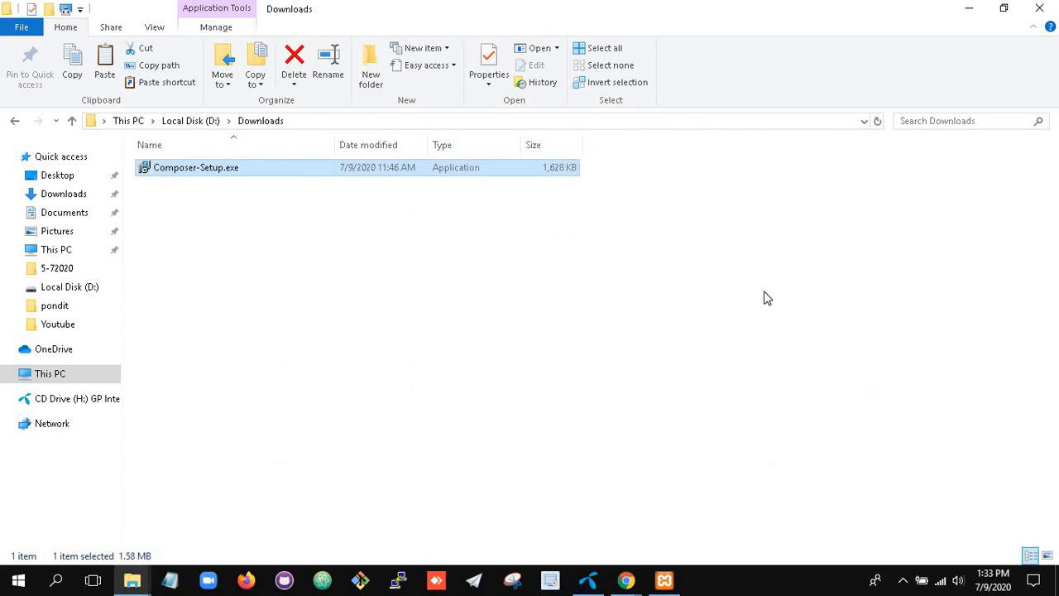
# Find Command Prompt by searching 'cmd' and run it as administrator.
pyautogui.click(58, 582)
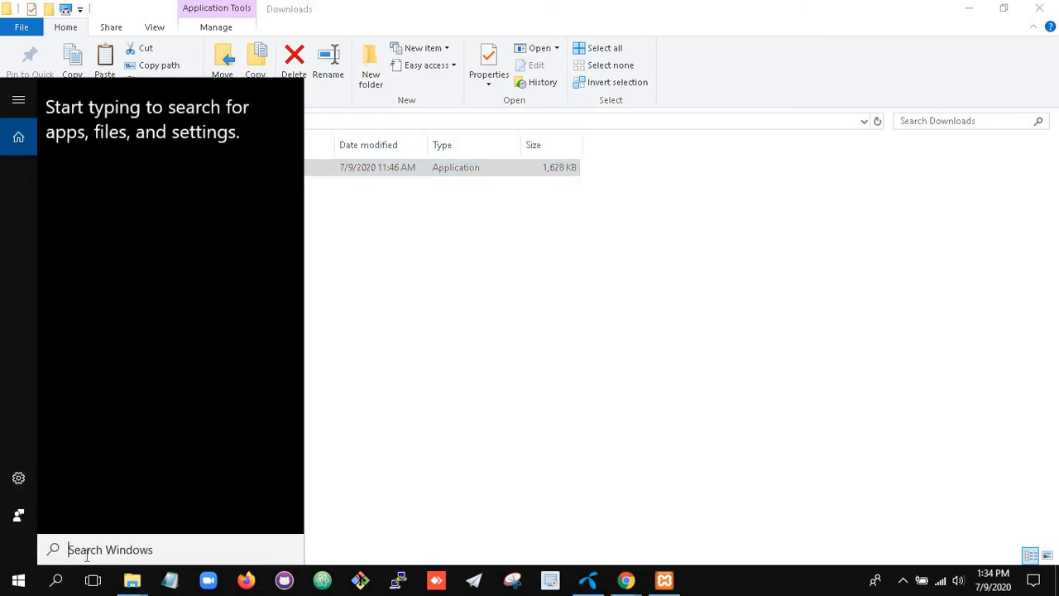
pyautogui.write('cmd')
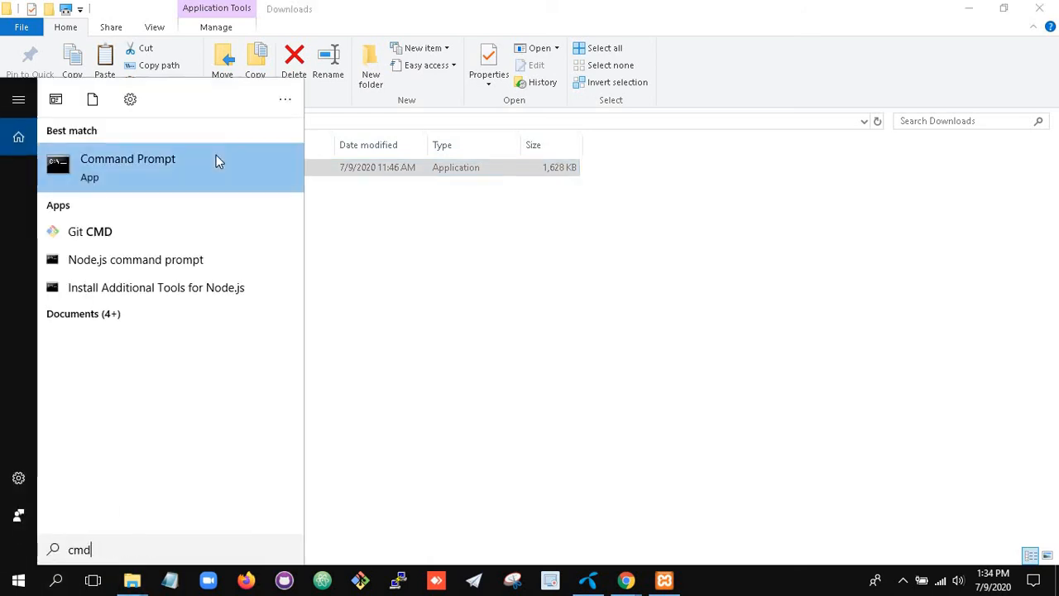
pyautogui.rightClick(217, 161)
pyautogui.click(190, 172)
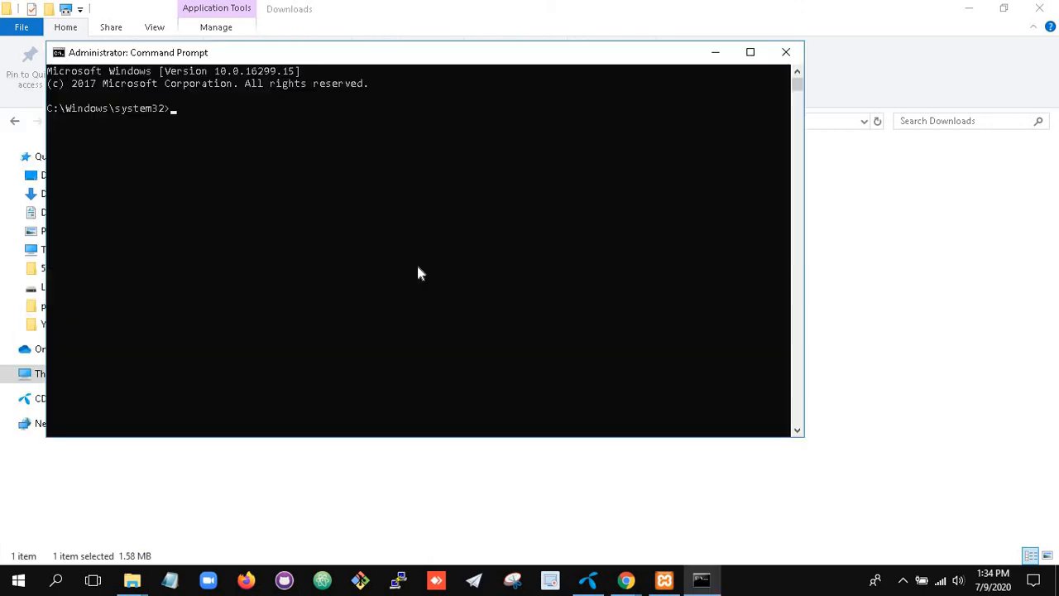
# Run 'composer' in a maximized console and review version 1.10.8 and its command list.
pyautogui.write('composer')
pyautogui.press('Return')
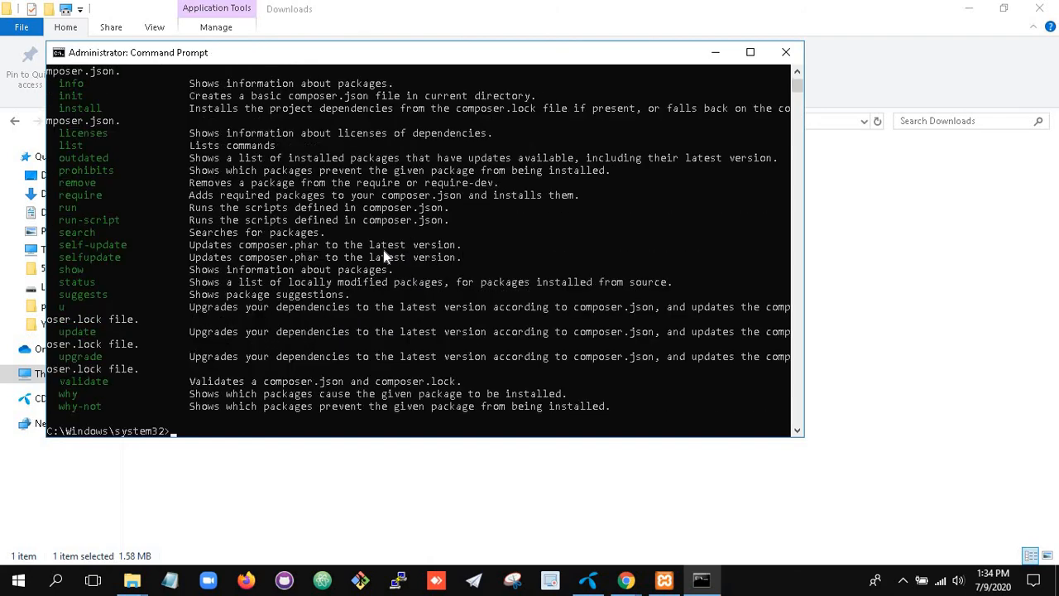
pyautogui.click(750, 52)
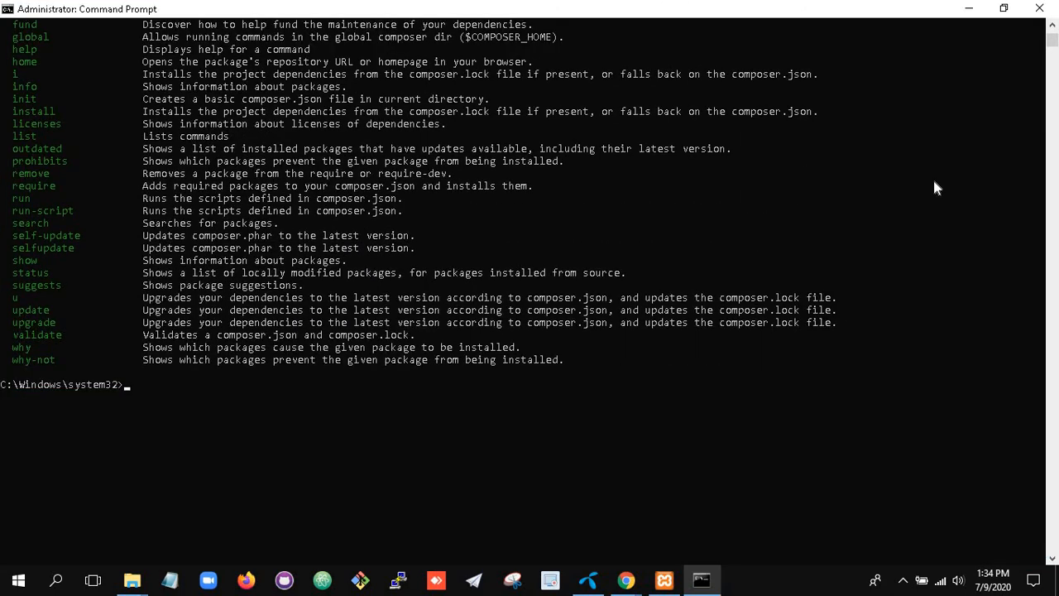
pyautogui.scroll(5, 950, 182)
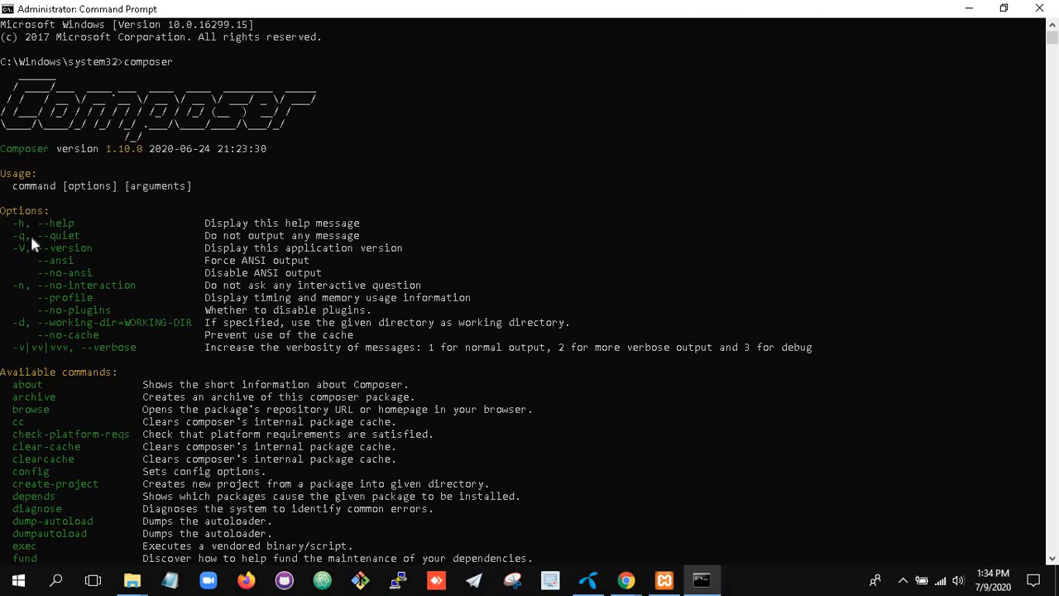
pyautogui.scroll(-8, 81, 348)
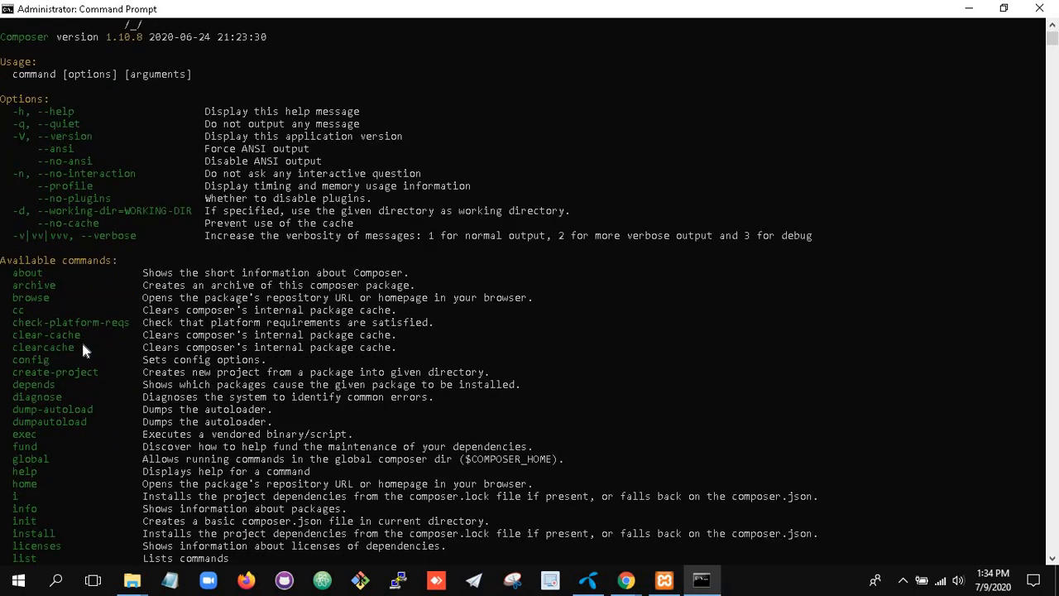
pyautogui.scroll(-5, 83, 349)
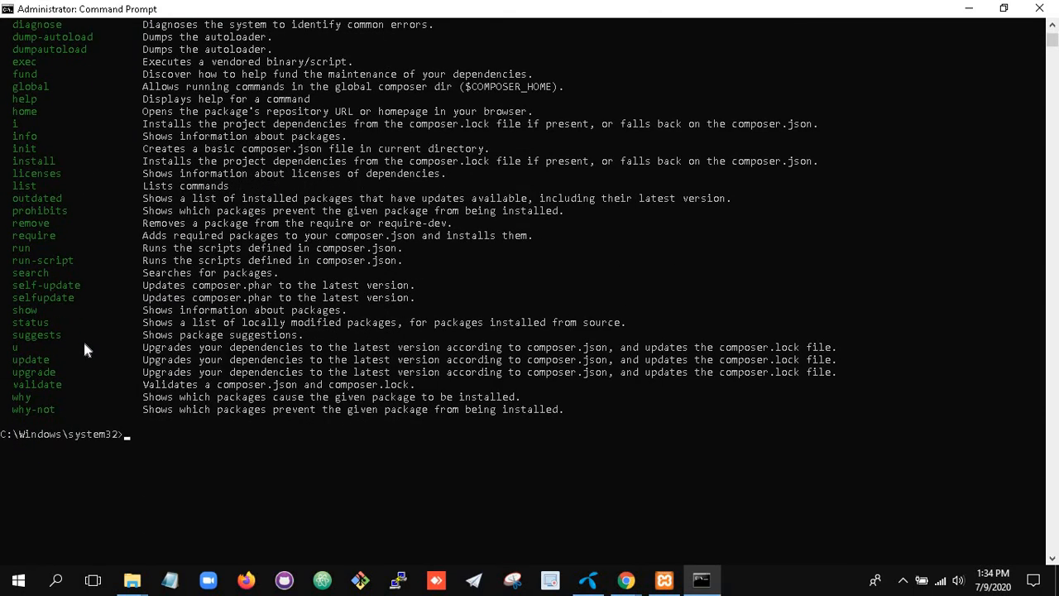
pyautogui.scroll(-3, 83, 348)
pyautogui.scroll(4, 82, 348)
pyautogui.scroll(12, 85, 346)
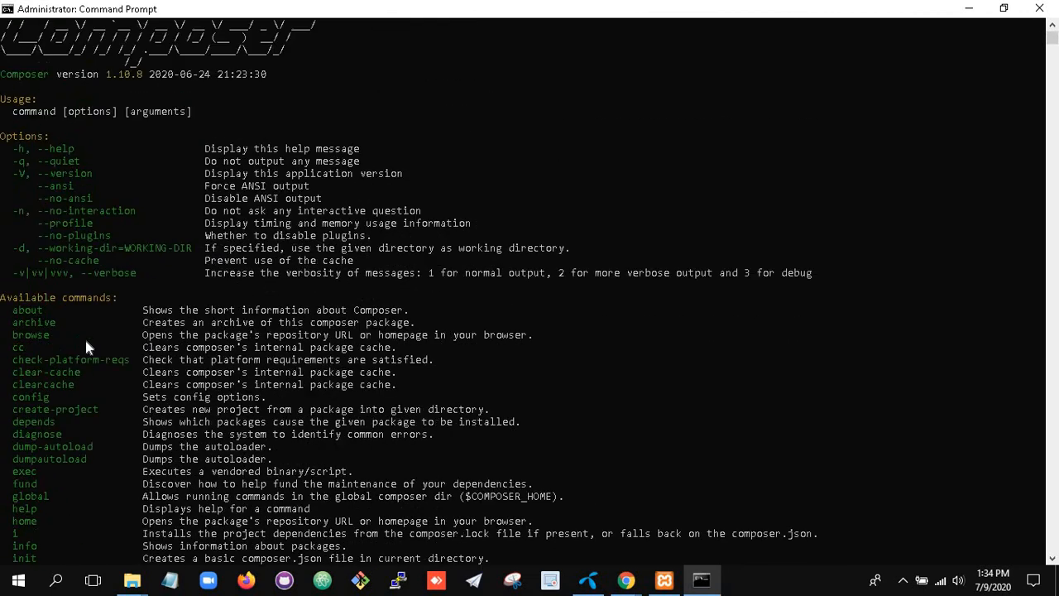